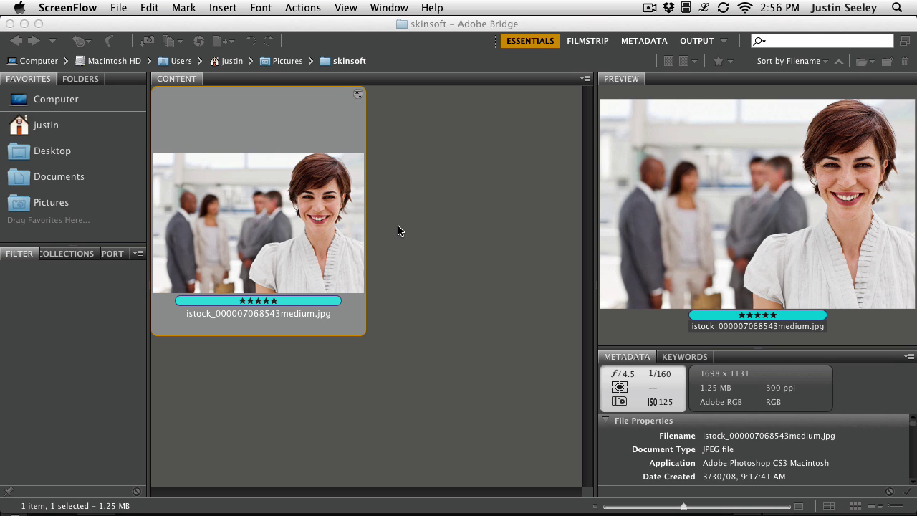
Open the portrait JPEG in Camera Raw and bring it into Photoshop as a Smart Object
key("super+r")
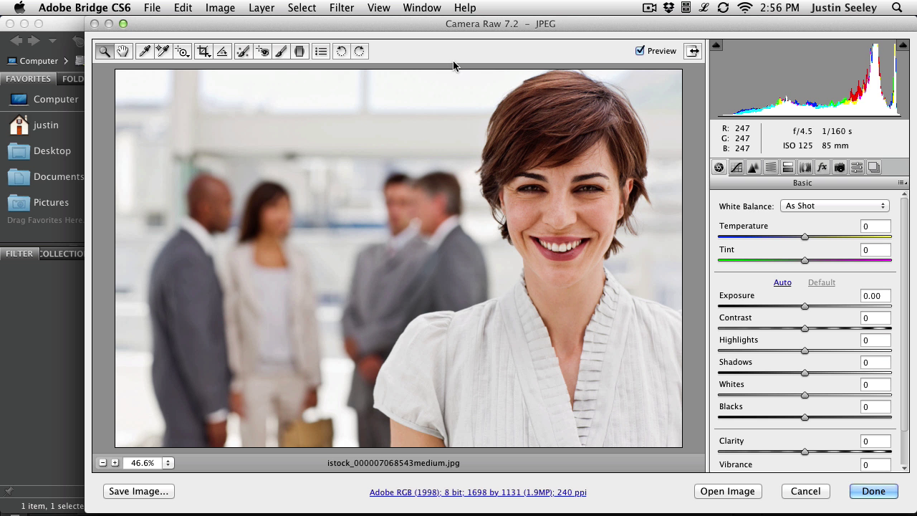
left_click_drag(449, 30, 386, 27)
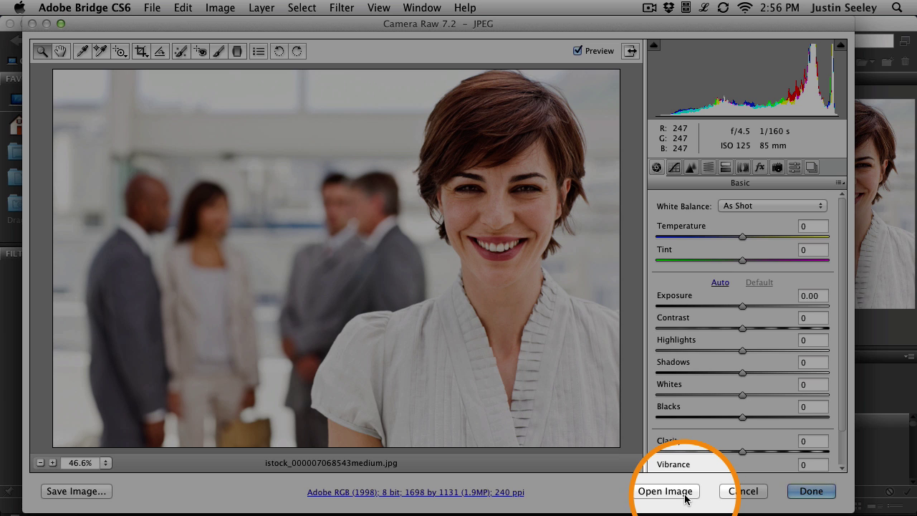
key("shift")
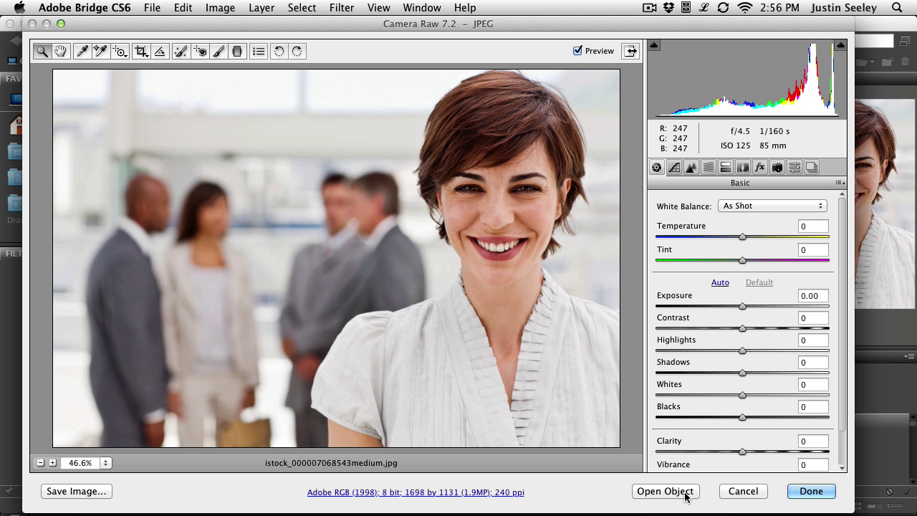
left_click(665, 490)
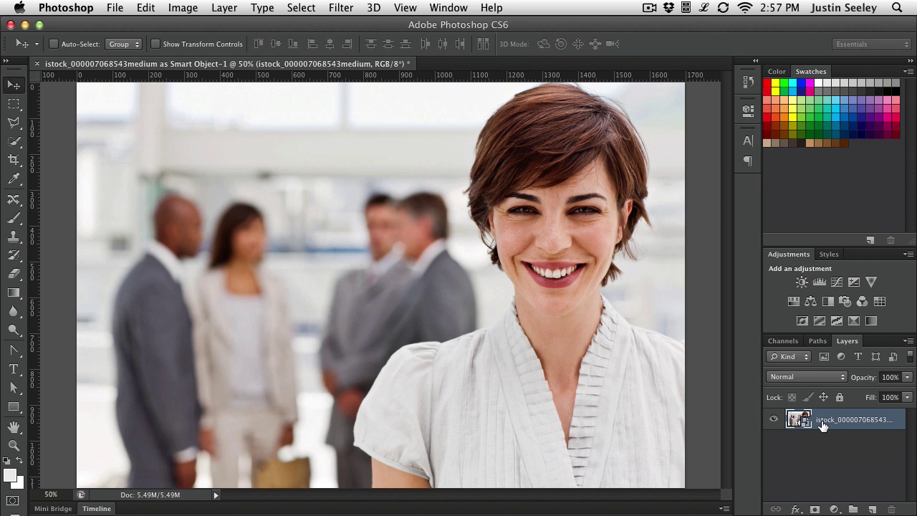
Create a new Smart Object via copy from the portrait layer and set the copy's Camera Raw Clarity to -100
right_click(822, 425)
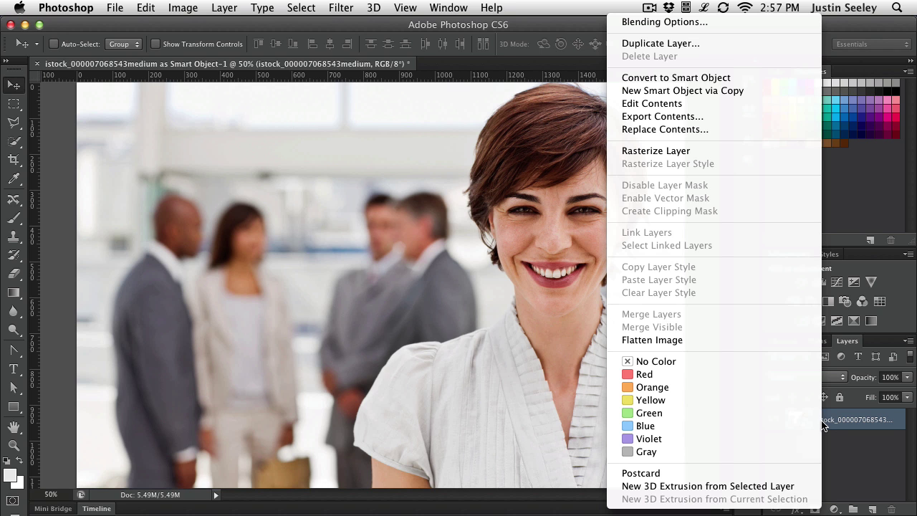
left_click(751, 90)
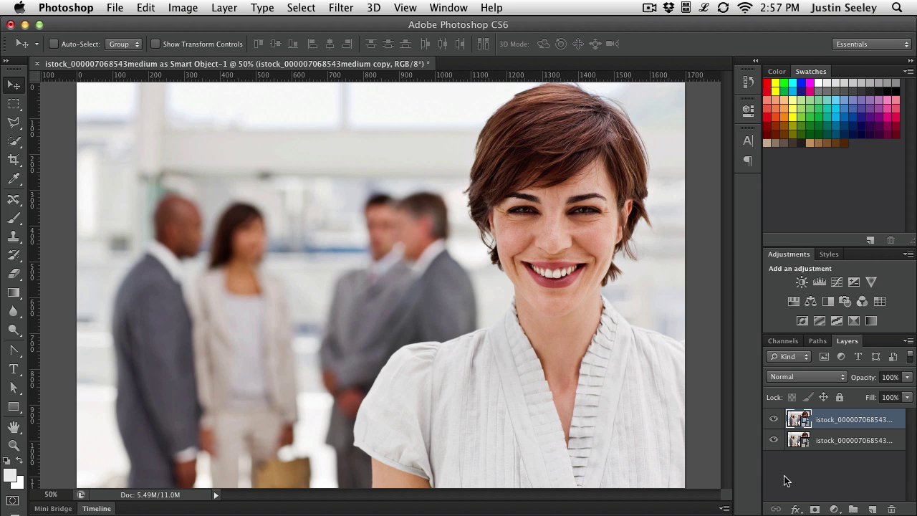
double_click(802, 420)
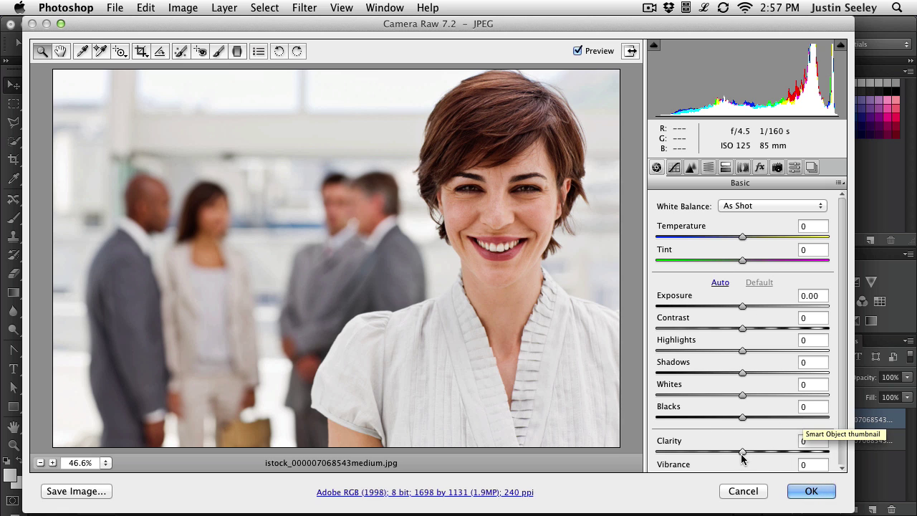
left_click_drag(741, 453, 645, 452)
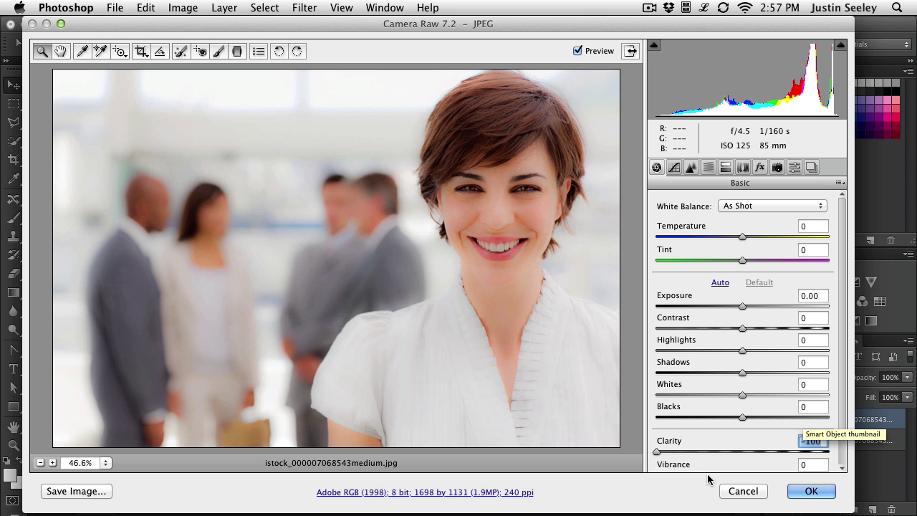
left_click(813, 492)
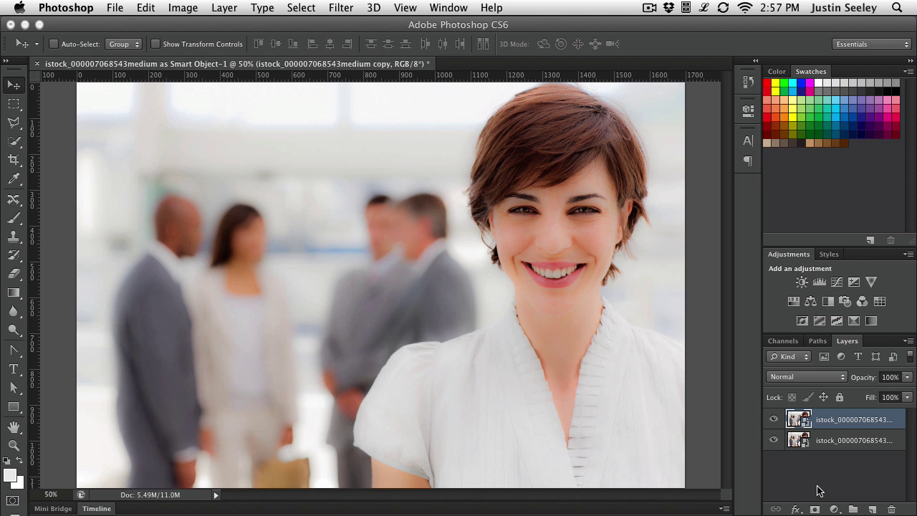
Compare the portrait with and without the softened copy by toggling the top layer's visibility
left_click(773, 420)
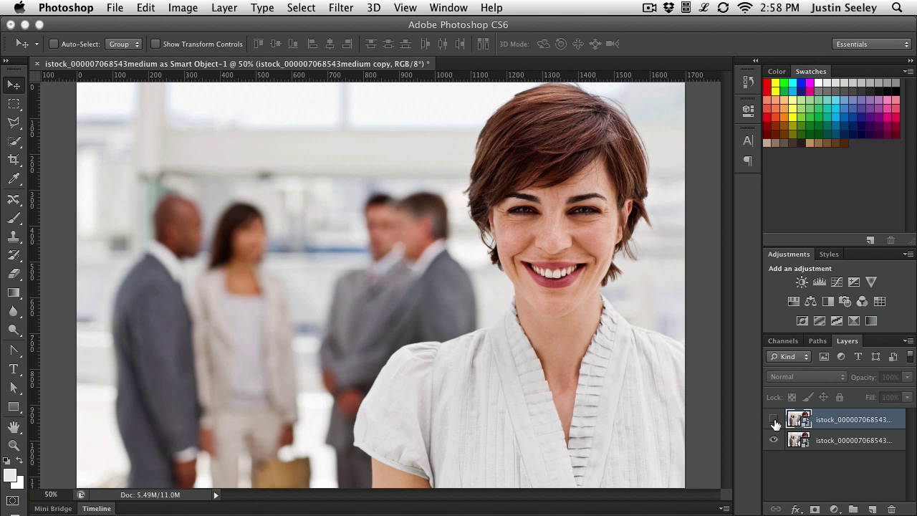
left_click(773, 421)
left_click(774, 422)
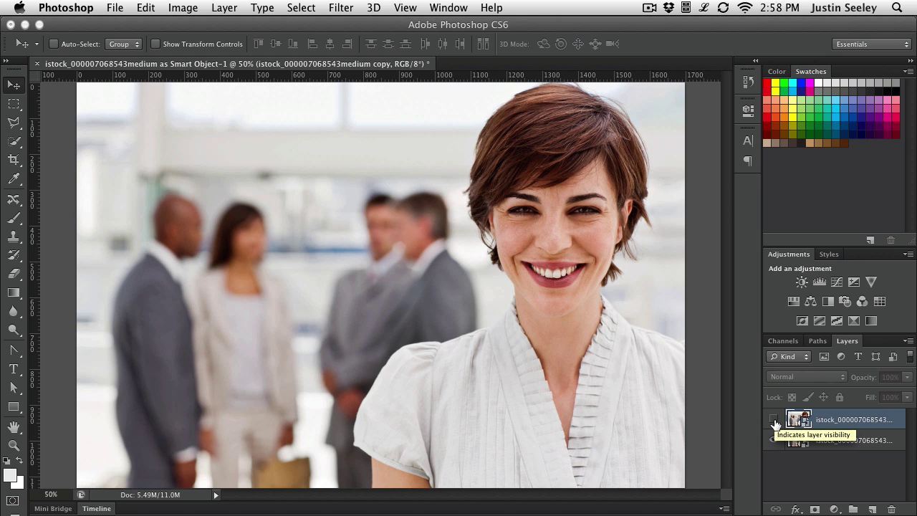
left_click(774, 421)
left_click(773, 421)
left_click(773, 421)
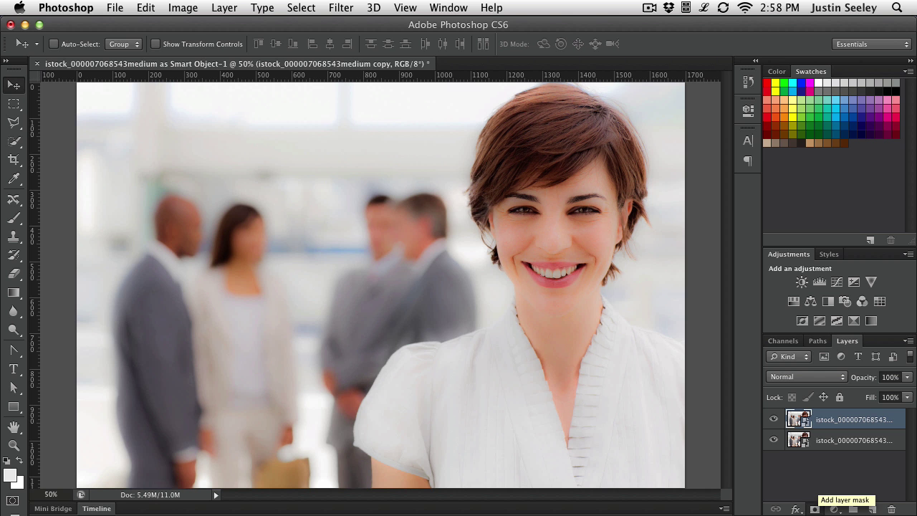
Add a black layer mask hiding the softened copy, and activate the Brush tool with a soft 50 px tip at 50% opacity
left_click(814, 509, "alt")
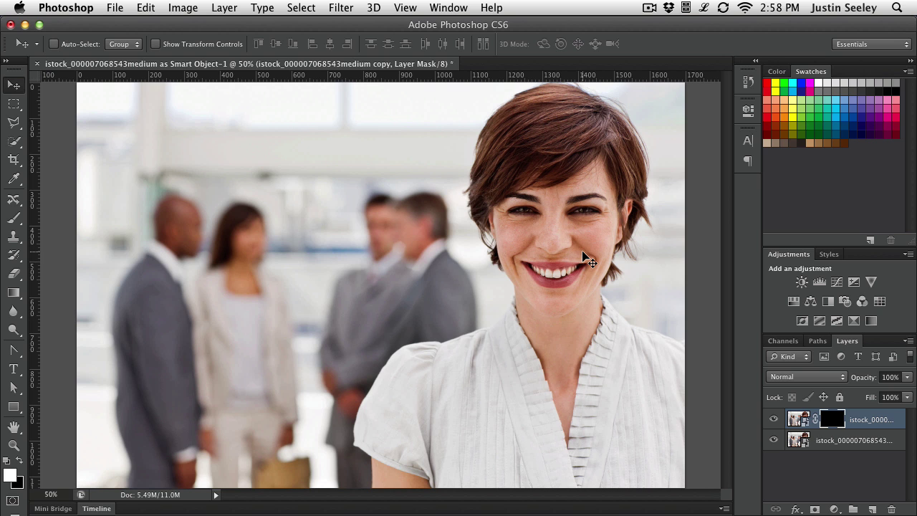
key("super+equal")
key("super+equal")
key("super+equal")
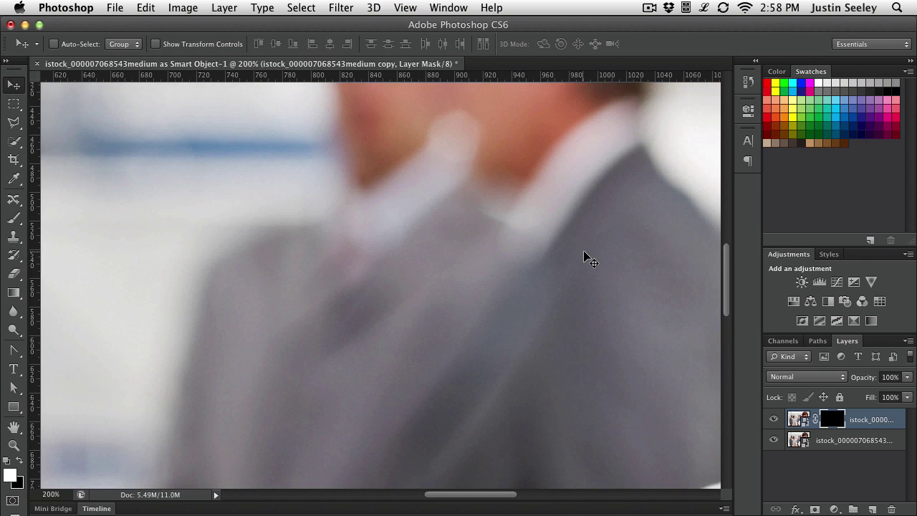
left_click_drag(646, 219, 133, 276)
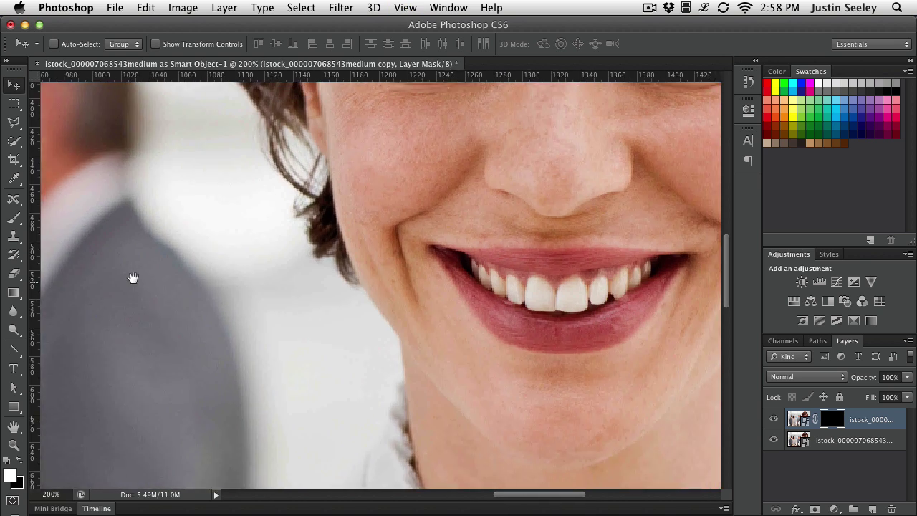
left_click_drag(643, 127, 416, 272)
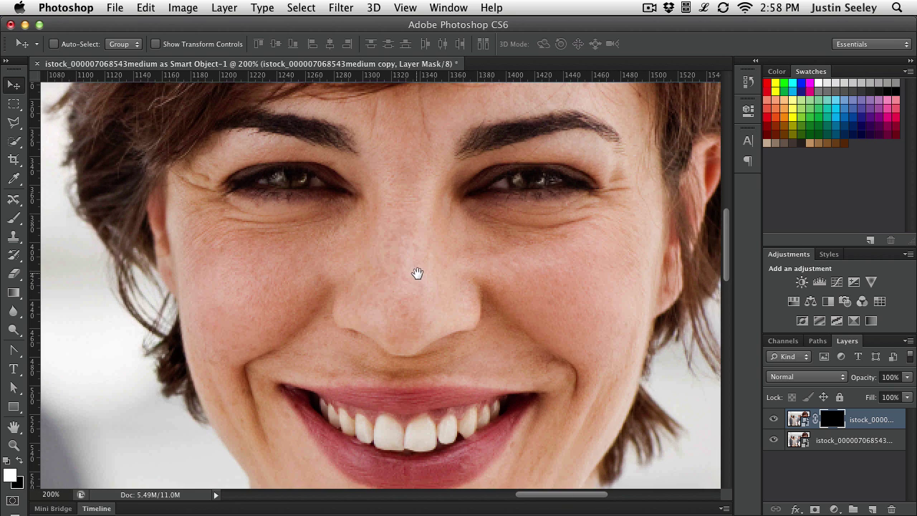
left_click(22, 223)
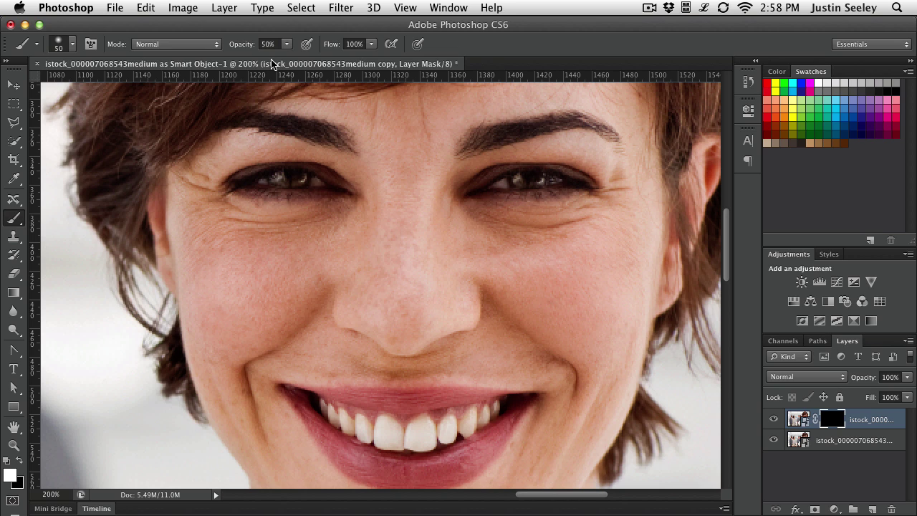
left_click(71, 44)
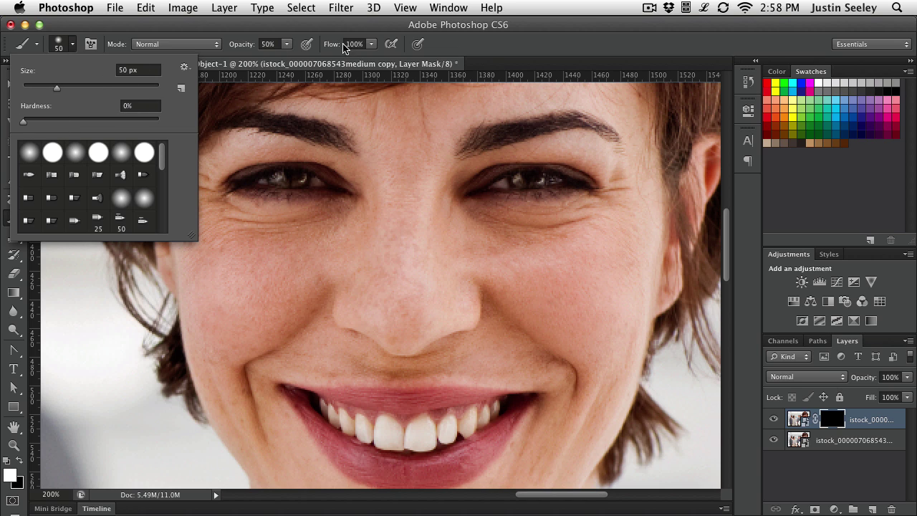
left_click(488, 57)
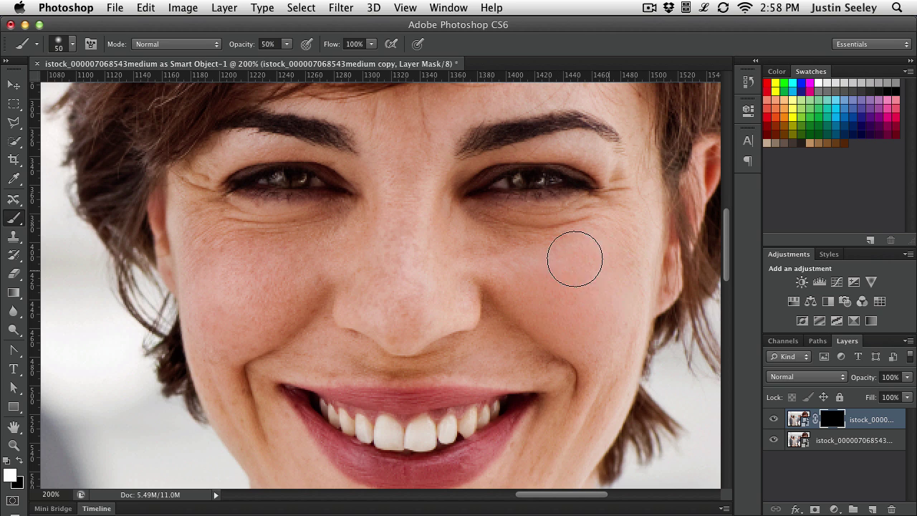
Paint white on the layer mask over the woman's cheeks, smile lines and nose to reveal the softened skin
left_click_drag(602, 292, 632, 310)
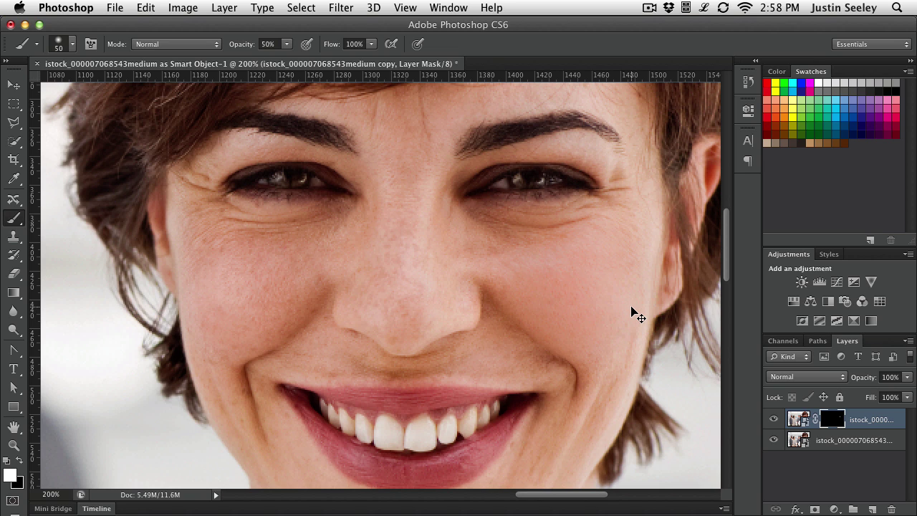
key("super+z")
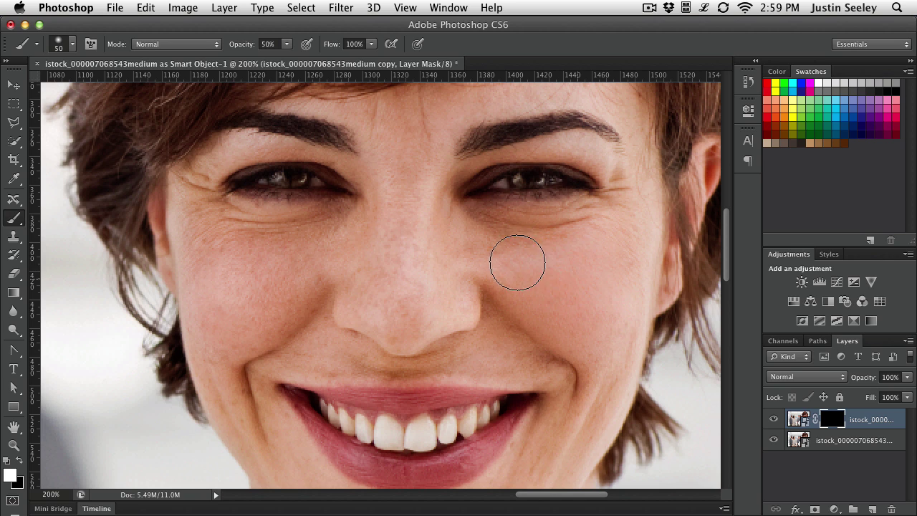
mouse_move(502, 247)
left_mouse_down()
mouse_move(509, 231)
mouse_move(565, 227)
mouse_move(508, 225)
mouse_move(585, 231)
mouse_move(473, 229)
mouse_move(479, 239)
mouse_move(478, 226)
left_mouse_up()
mouse_move(620, 229)
left_mouse_down()
mouse_move(623, 178)
mouse_move(621, 322)
mouse_move(624, 254)
mouse_move(605, 407)
mouse_move(597, 383)
mouse_move(578, 440)
mouse_move(550, 470)
left_mouse_up()
left_click_drag(585, 426, 606, 311)
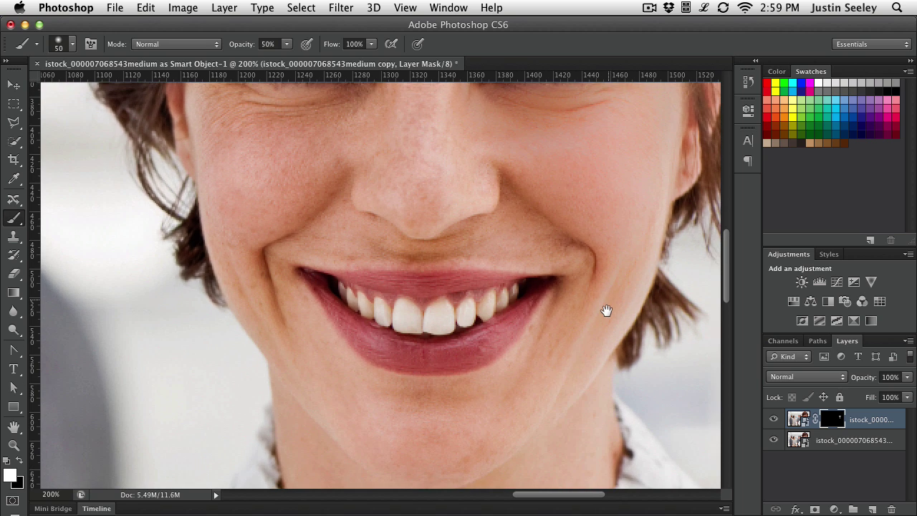
mouse_move(553, 369)
left_mouse_down()
mouse_move(455, 446)
mouse_move(436, 449)
mouse_move(444, 468)
mouse_move(391, 451)
mouse_move(468, 406)
mouse_move(347, 400)
mouse_move(357, 412)
mouse_move(258, 310)
mouse_move(308, 369)
mouse_move(281, 322)
mouse_move(308, 358)
mouse_move(312, 339)
mouse_move(281, 279)
mouse_move(289, 282)
mouse_move(295, 248)
mouse_move(368, 238)
mouse_move(411, 245)
mouse_move(354, 245)
mouse_move(571, 257)
mouse_move(536, 230)
left_mouse_up()
left_click_drag(438, 175, 443, 241)
mouse_move(425, 276)
left_mouse_down()
mouse_move(397, 235)
mouse_move(410, 164)
mouse_move(417, 261)
mouse_move(413, 135)
mouse_move(414, 231)
mouse_move(436, 268)
mouse_move(417, 175)
mouse_move(418, 270)
mouse_move(337, 235)
mouse_move(343, 199)
mouse_move(264, 245)
mouse_move(305, 217)
mouse_move(276, 223)
mouse_move(250, 203)
mouse_move(244, 232)
mouse_move(216, 190)
mouse_move(245, 219)
mouse_move(214, 192)
mouse_move(302, 235)
mouse_move(273, 302)
mouse_move(327, 245)
mouse_move(270, 295)
mouse_move(301, 251)
mouse_move(251, 306)
mouse_move(257, 259)
mouse_move(238, 275)
mouse_move(226, 346)
mouse_move(235, 375)
mouse_move(219, 297)
mouse_move(245, 387)
left_mouse_up()
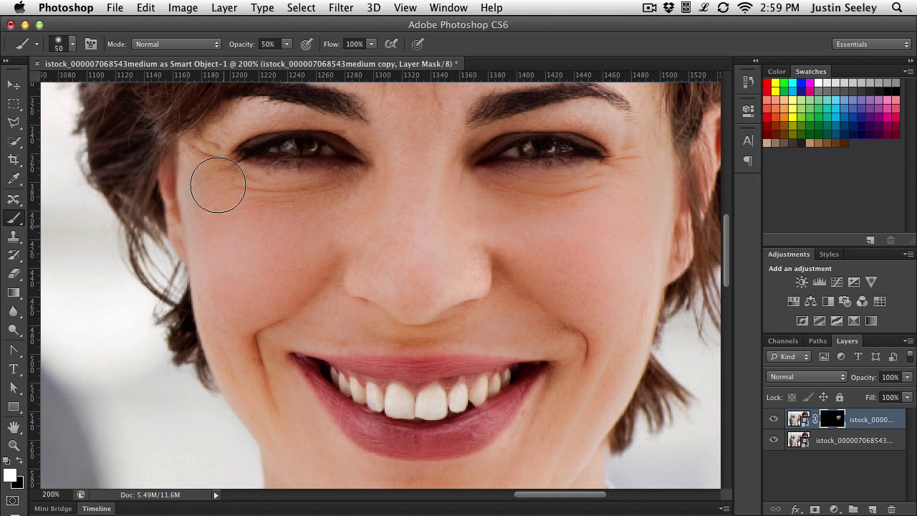
Paint white on the layer mask over the forehead, the skin around the eyes, the chin and the neck to soften them
left_click_drag(431, 148, 370, 234)
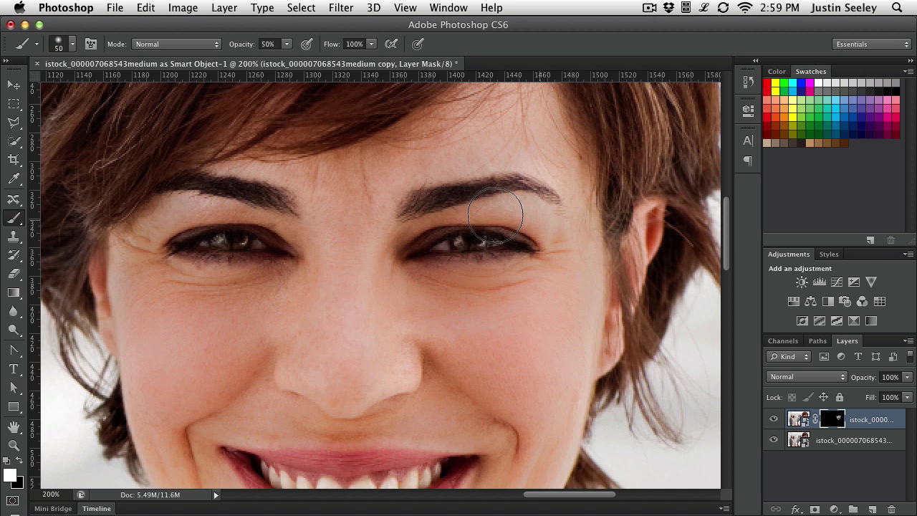
left_click_drag(338, 262, 364, 195)
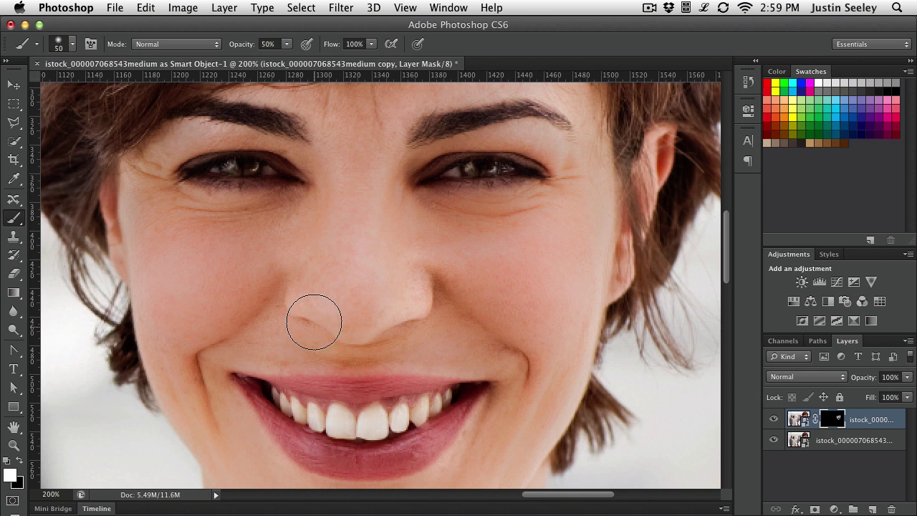
left_click_drag(440, 339, 419, 107)
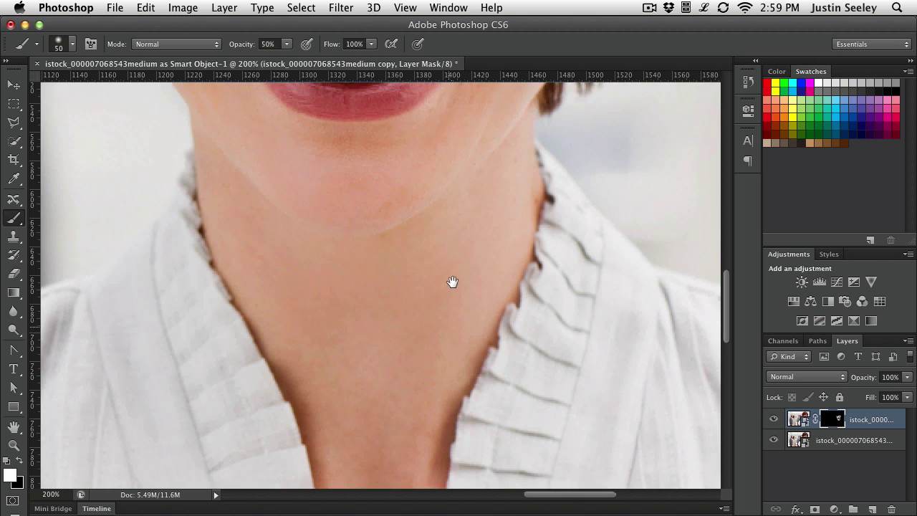
left_click_drag(483, 354, 449, 265)
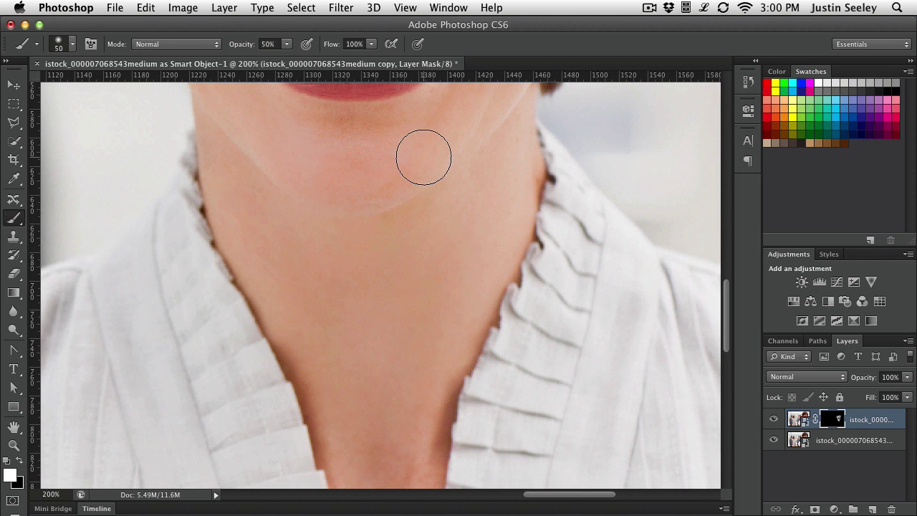
left_click_drag(425, 189, 440, 409)
left_click_drag(471, 217, 474, 321)
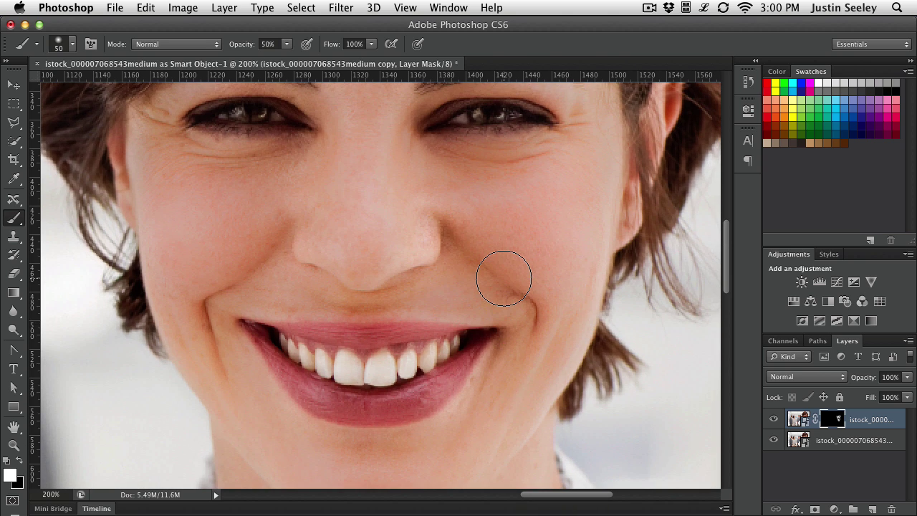
Compare the face before and after retouching at 100% zoom by toggling the masked layer's visibility
key("super+minus")
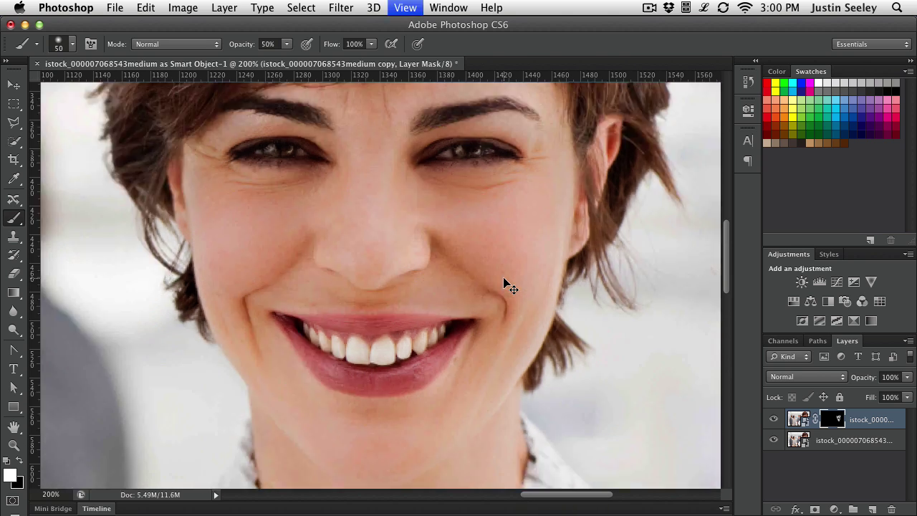
left_click(774, 420)
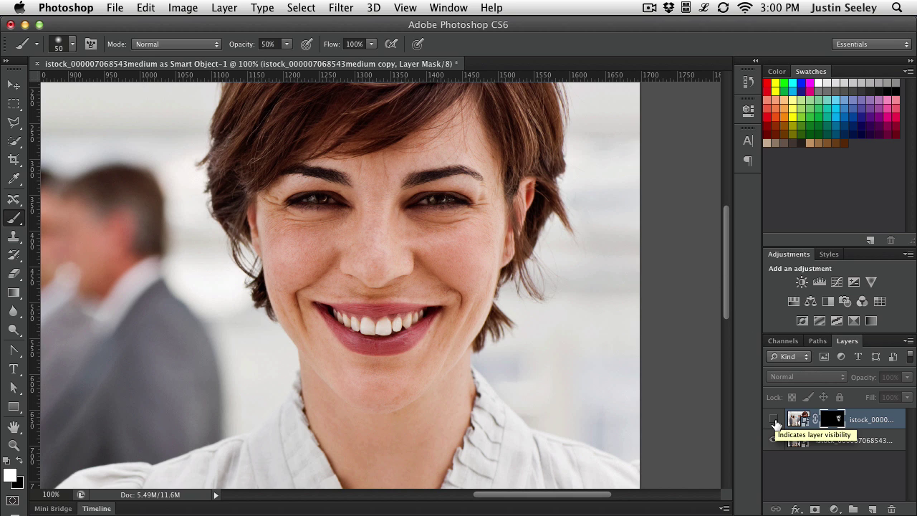
left_click(774, 419)
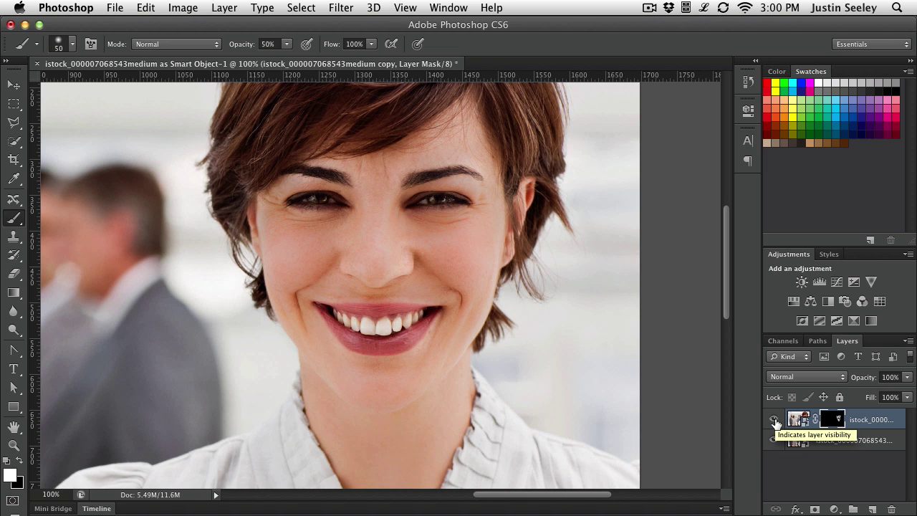
left_click(774, 420)
left_click(773, 420)
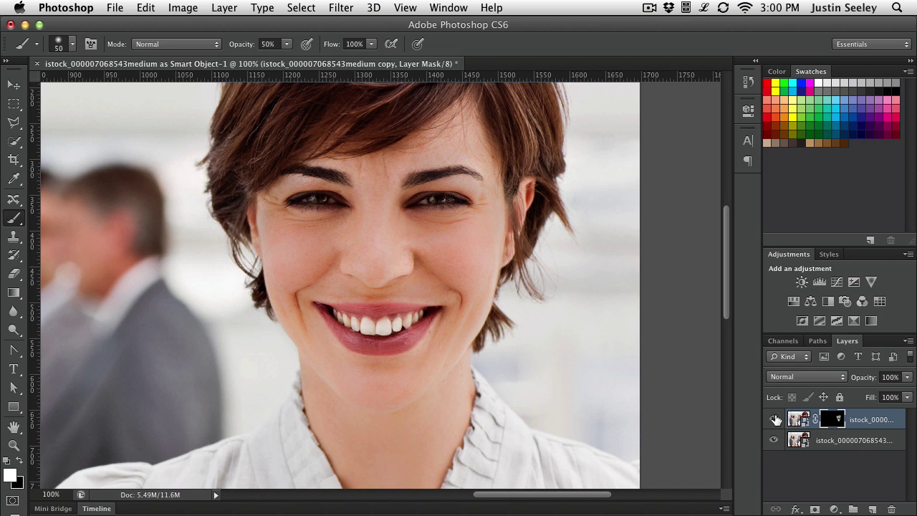